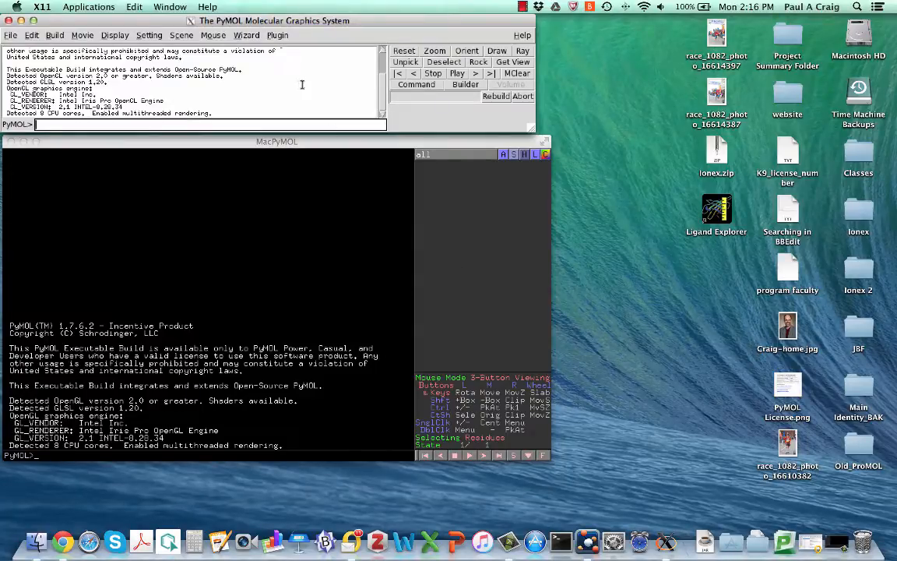
- Launch the ProMOL 5.4-r419 plugin and place its window beside the PyMOL windows
click(276, 36)
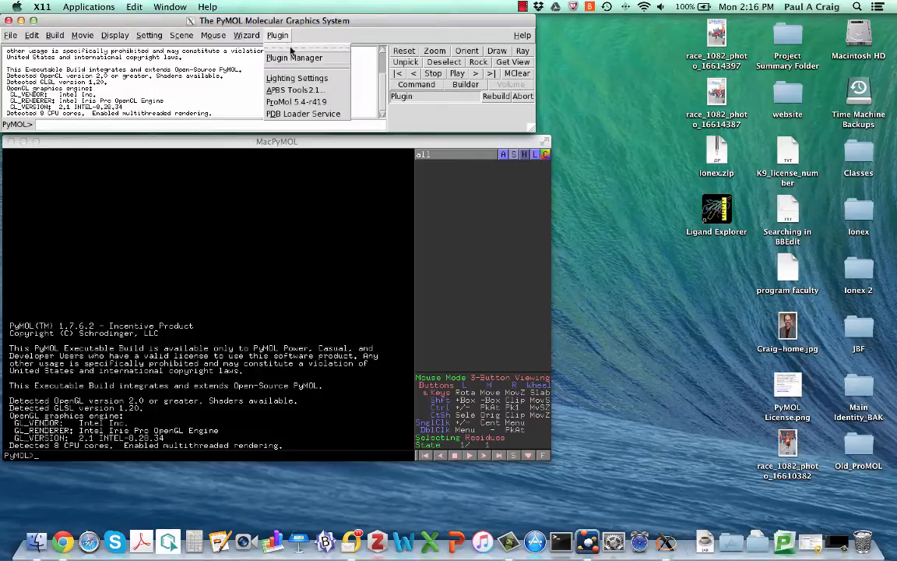
click(278, 104)
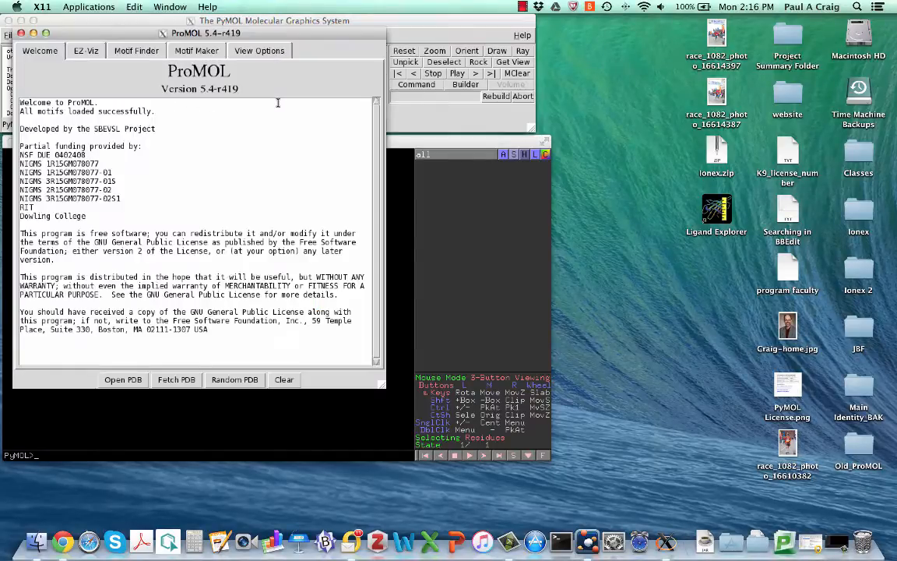
drag(105, 34, 624, 25)
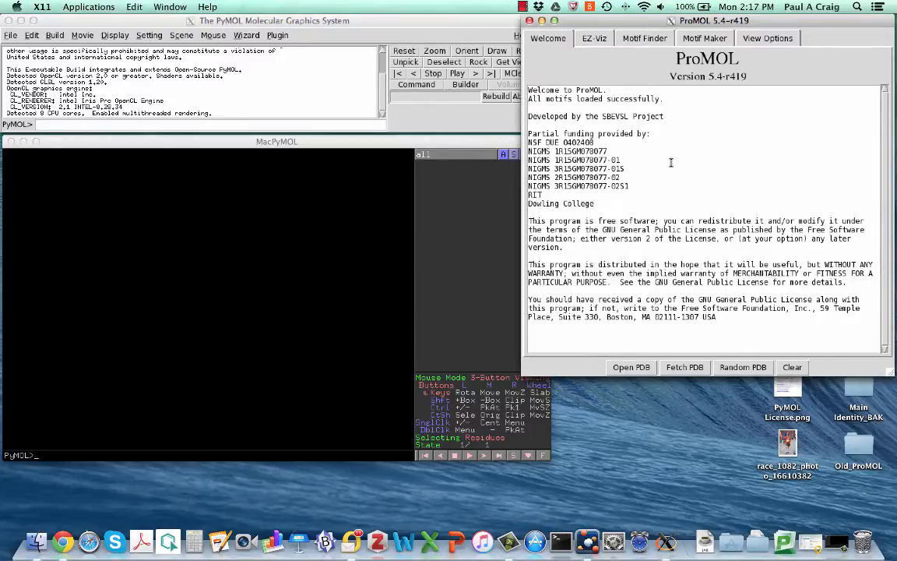
- Open ProMOL's EZ-Viz view and fetch the structure with PDB code 1t8l
click(594, 38)
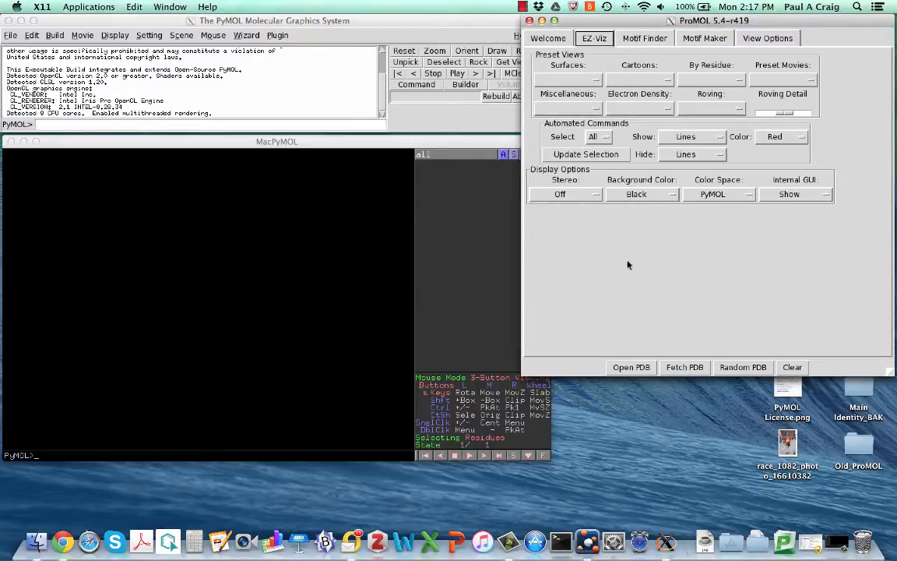
click(685, 368)
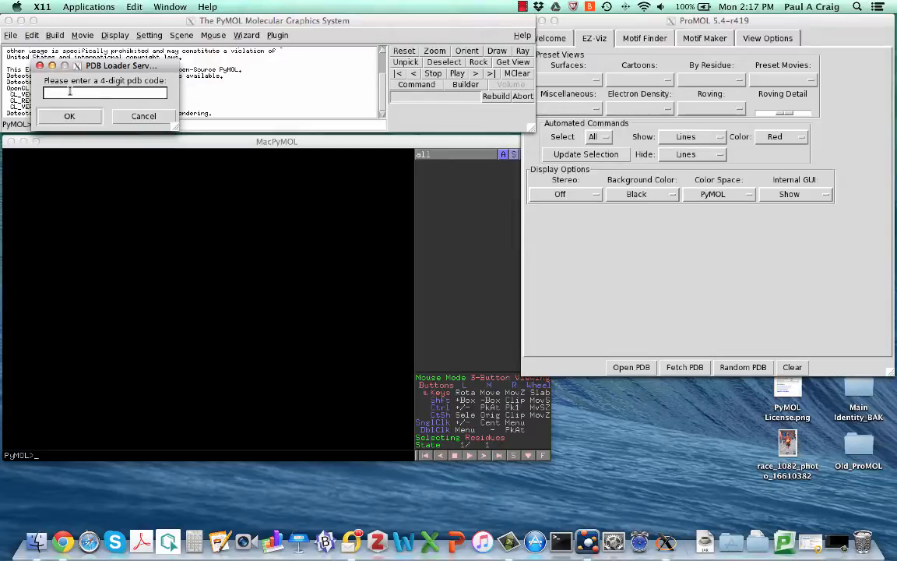
text(1t8l)
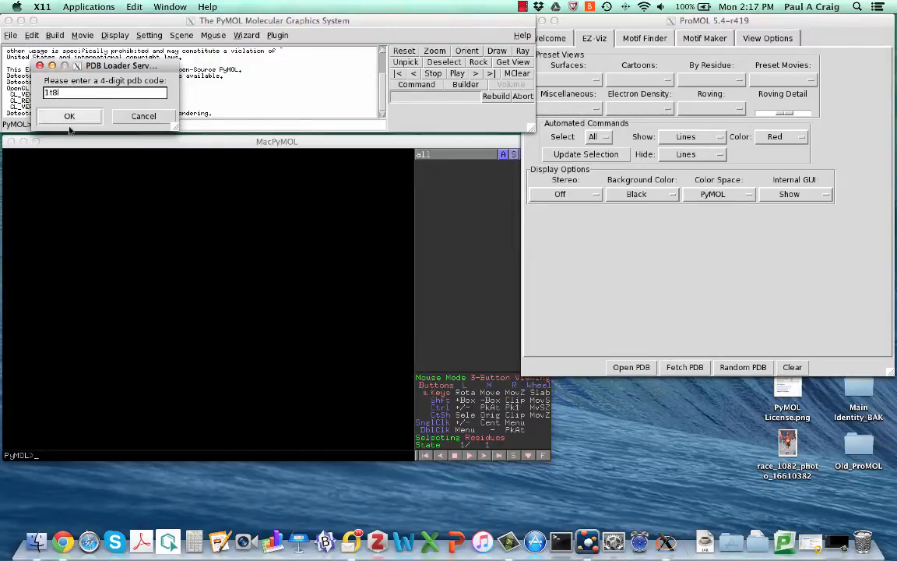
click(69, 117)
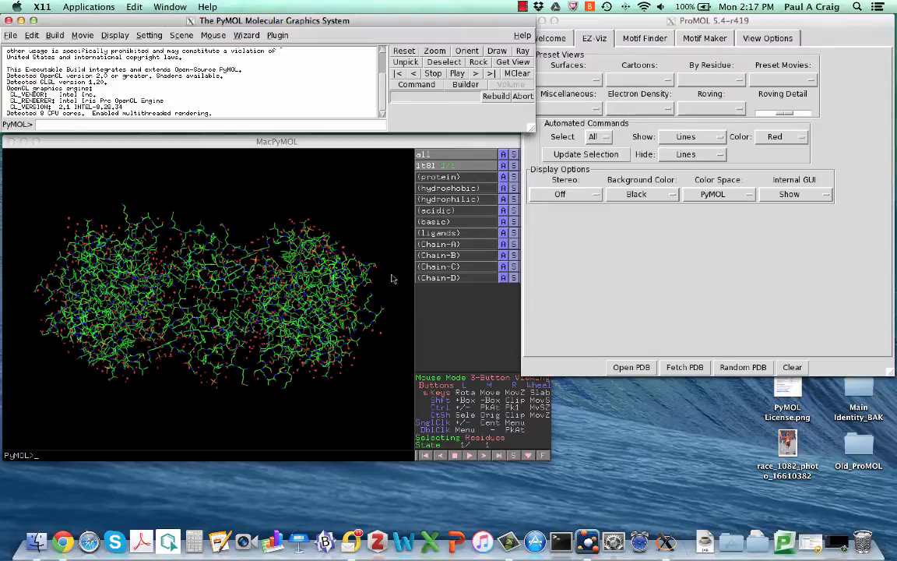
- Apply the Cartoon preset view to the loaded 1t8l structure
click(133, 209)
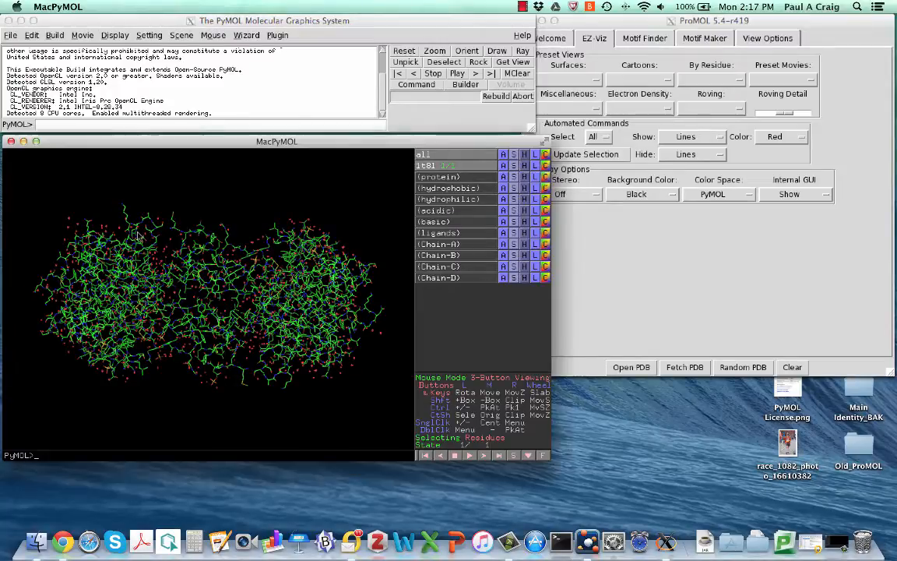
drag(133, 209, 226, 323)
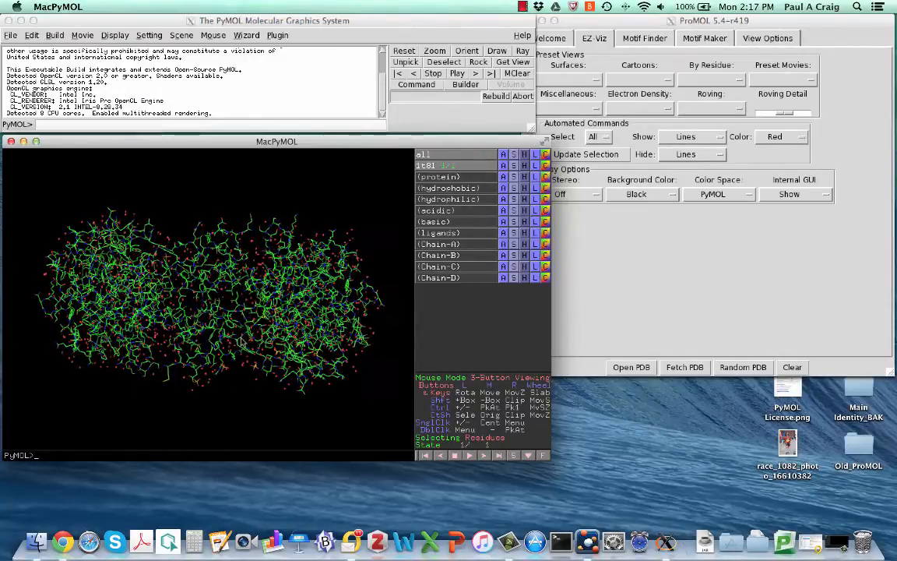
click(596, 41)
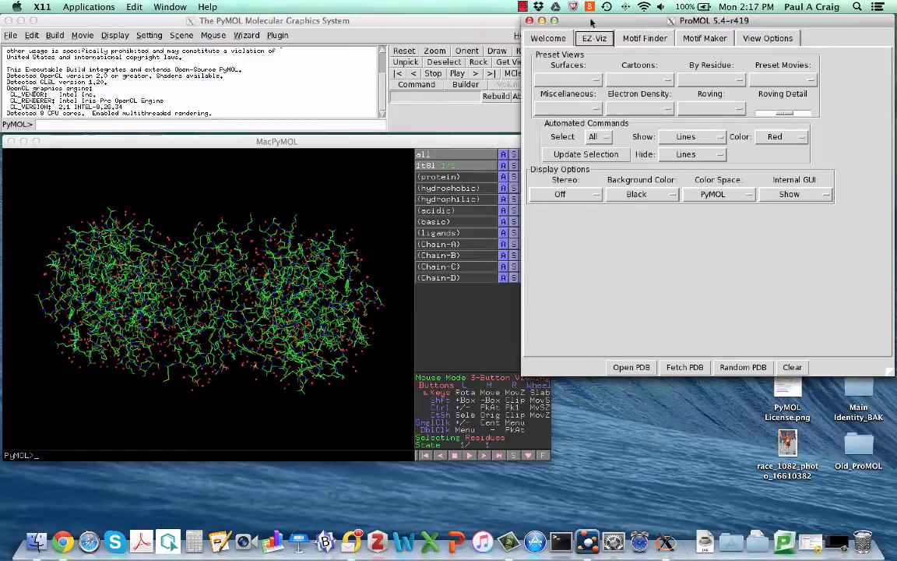
mouse_move(592, 20)
mouse_down()
mouse_move(580, 20)
mouse_move(596, 20)
mouse_up()
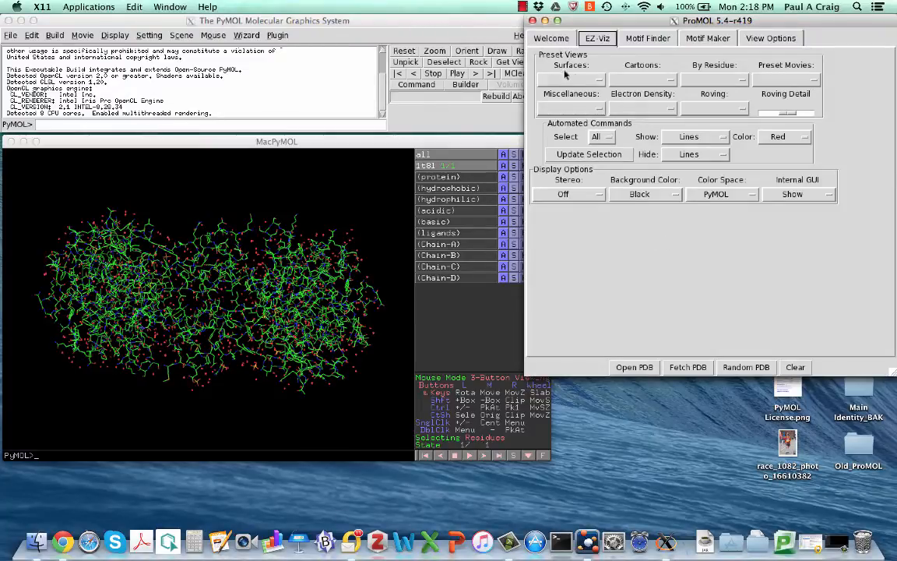
click(666, 81)
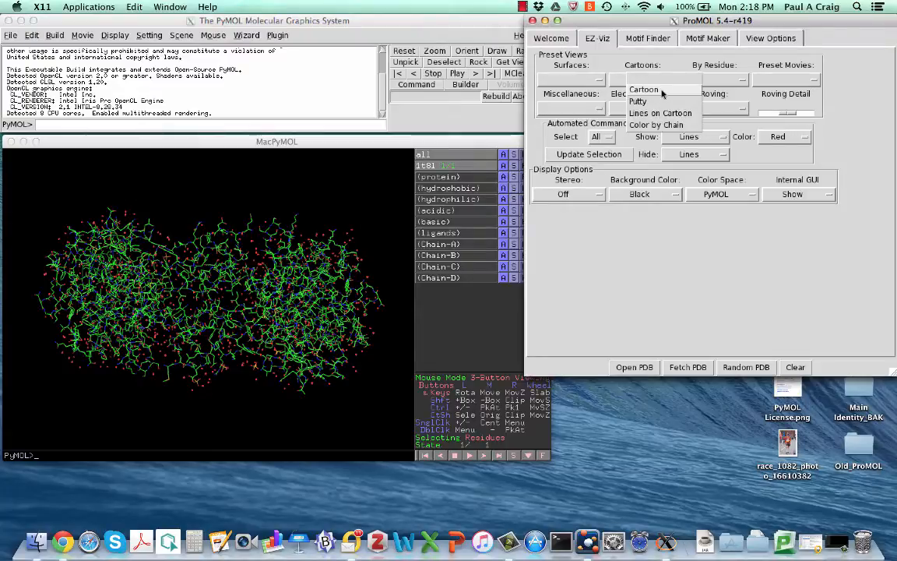
click(645, 90)
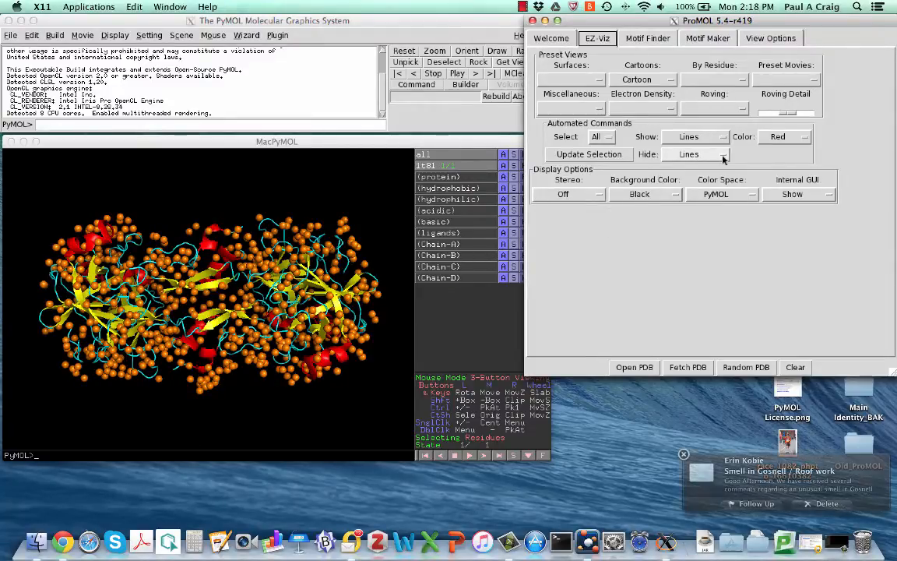
- Hide the water molecules in the cartoon view and inspect the structure from different angles
click(711, 158)
click(710, 158)
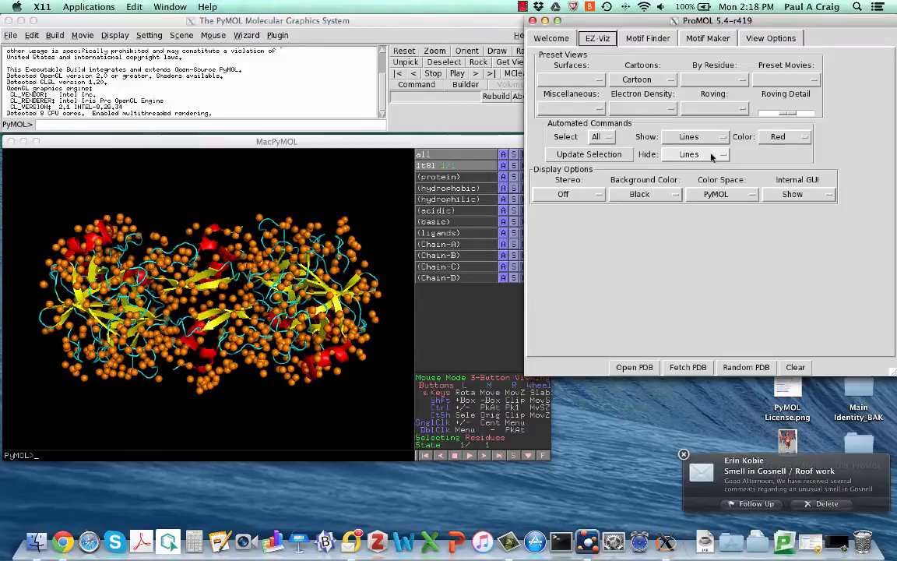
click(710, 158)
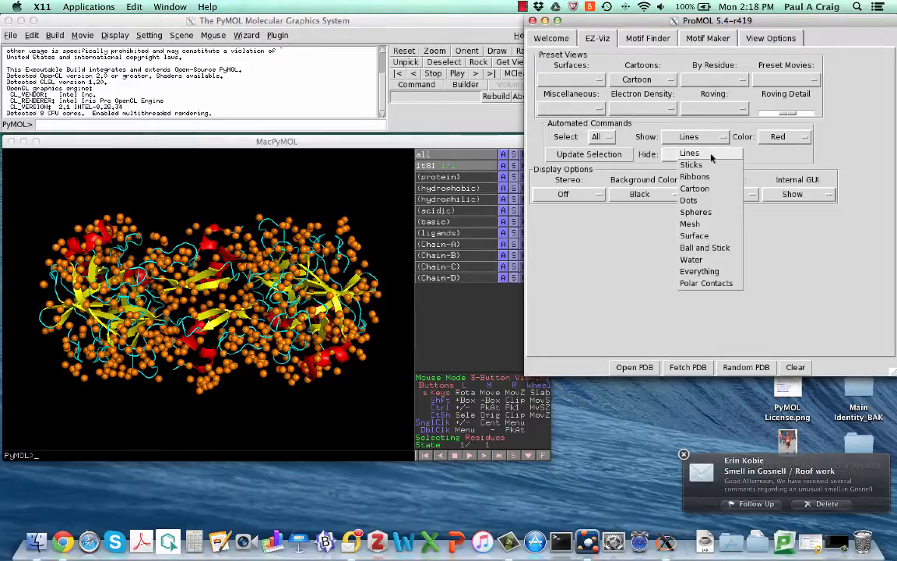
click(691, 259)
drag(180, 220, 193, 318)
drag(176, 283, 175, 239)
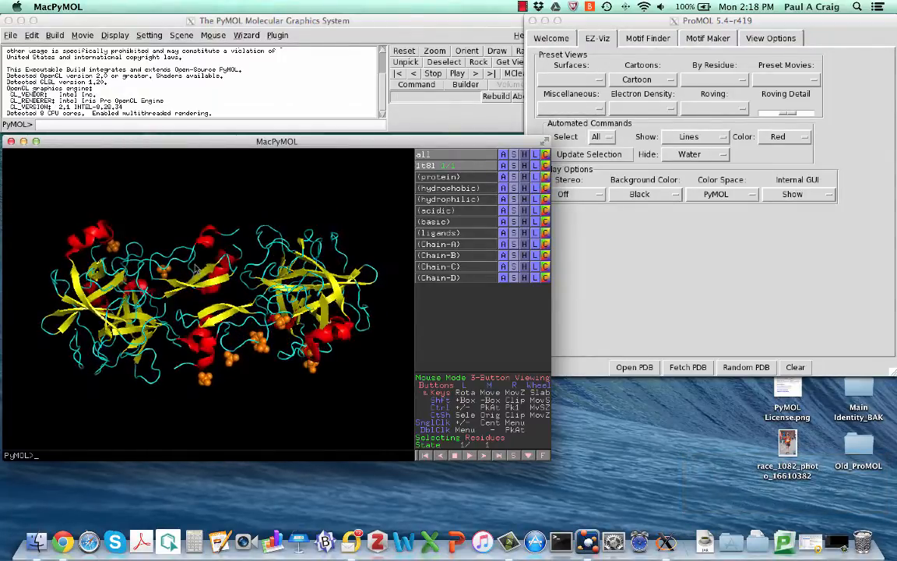
drag(285, 282, 188, 305)
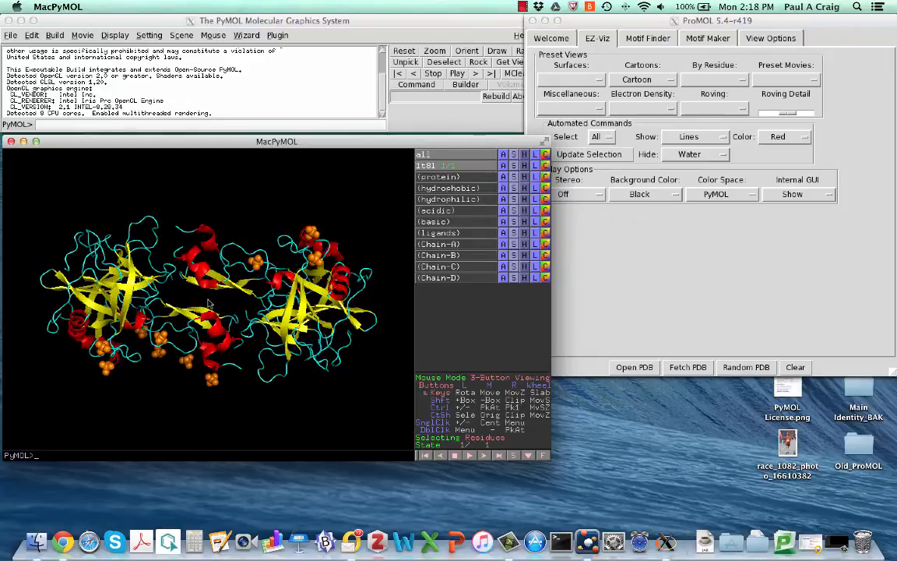
- Try a White background behind the structure and settle on Grey as the background color
click(648, 263)
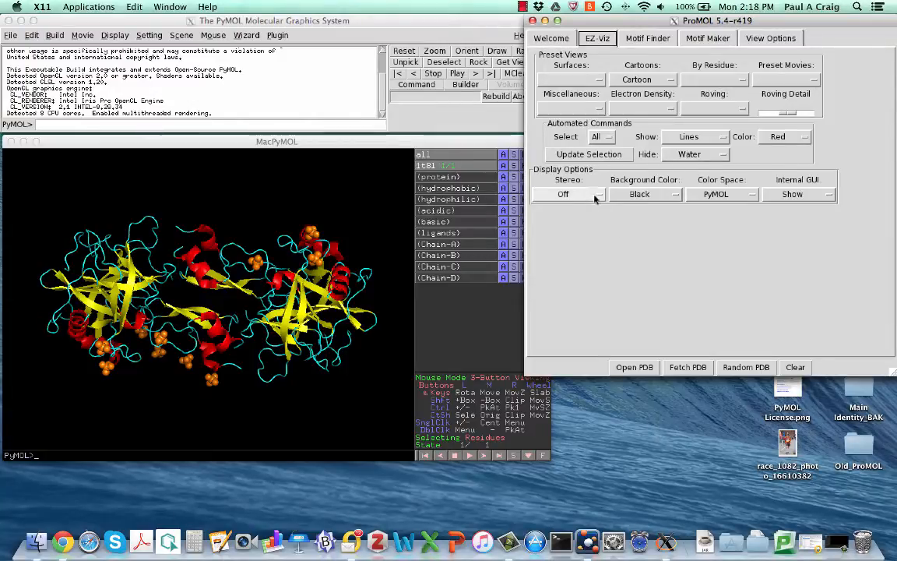
click(658, 194)
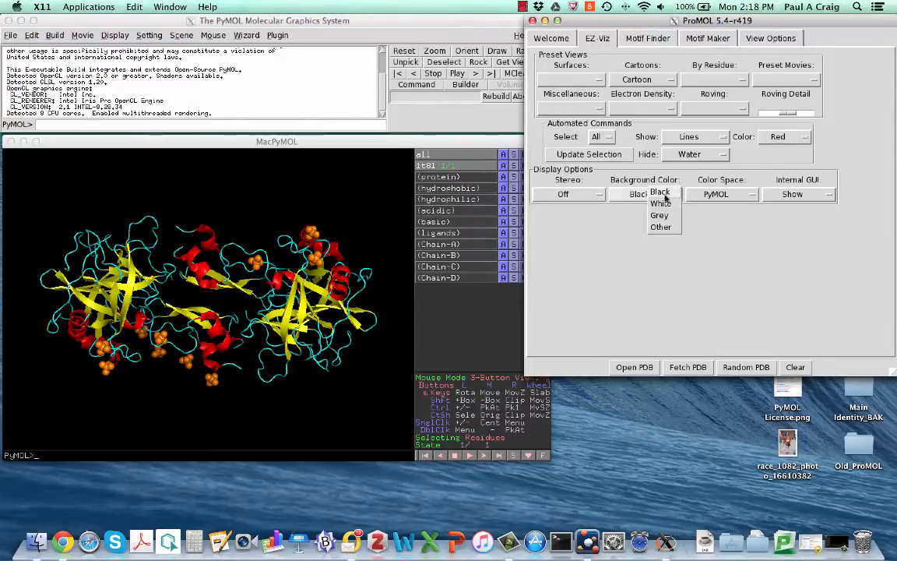
click(664, 204)
click(664, 194)
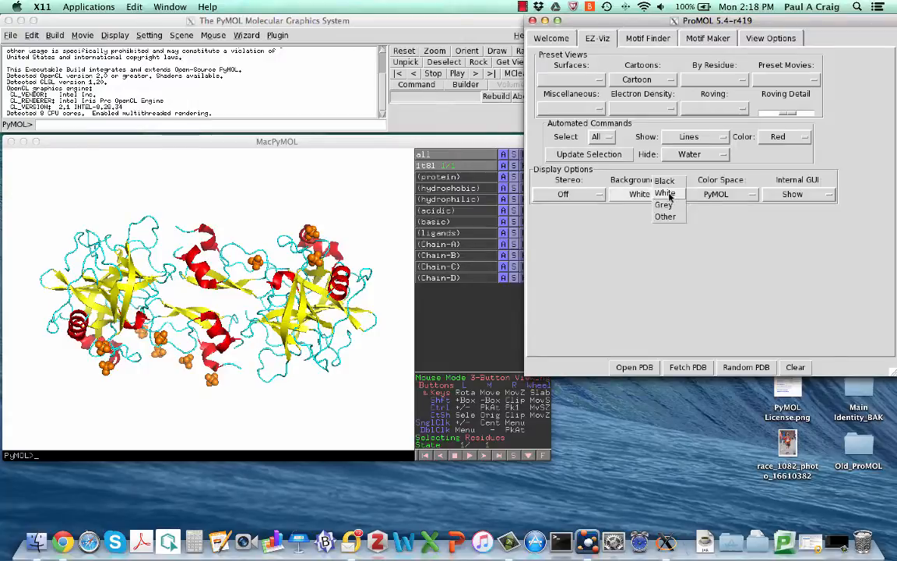
click(664, 204)
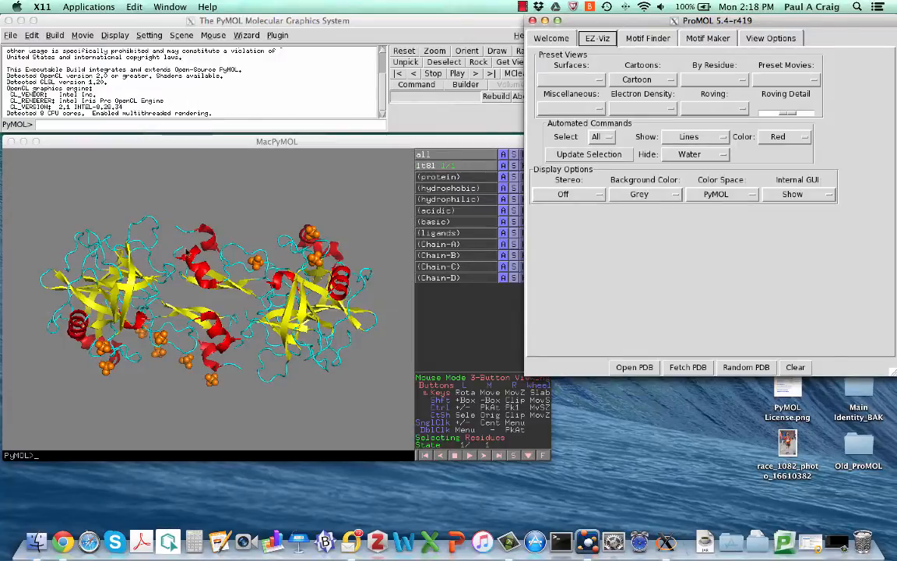
drag(202, 207, 225, 245)
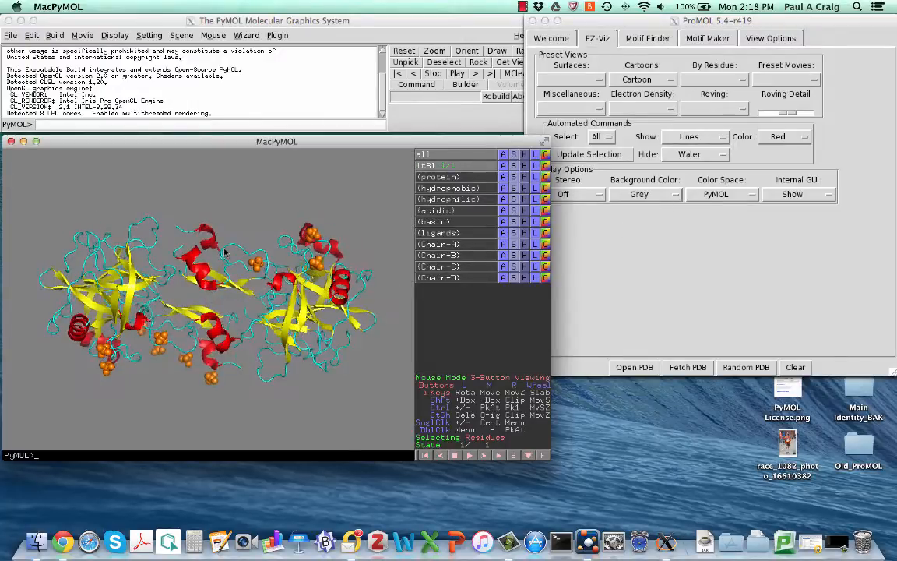
- Look over ProMOL's Motif Finder search settings and the Motif Maker residue form
click(763, 243)
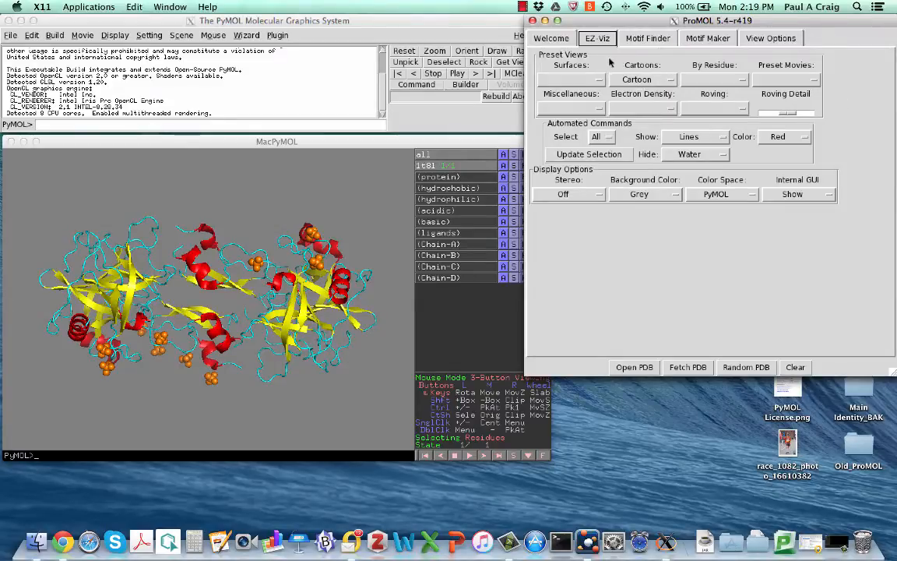
click(643, 39)
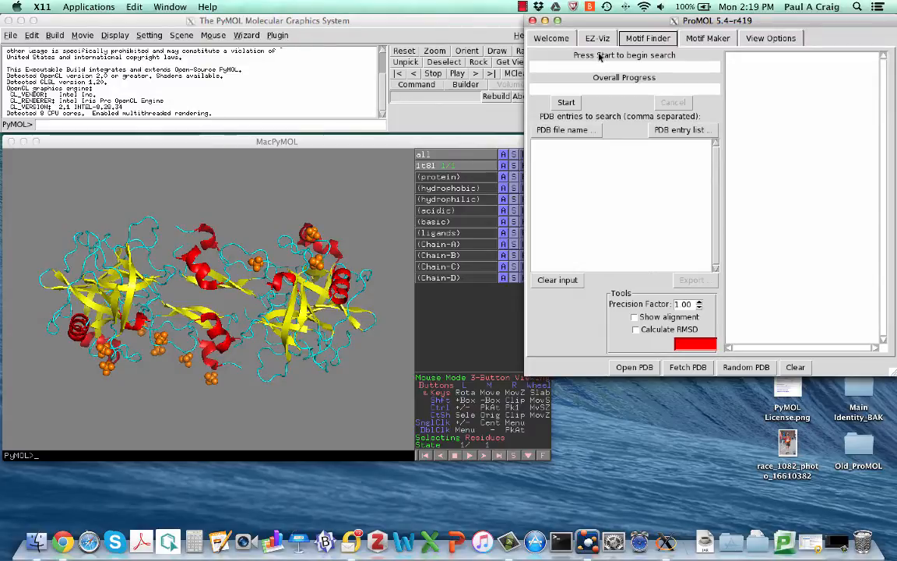
click(706, 39)
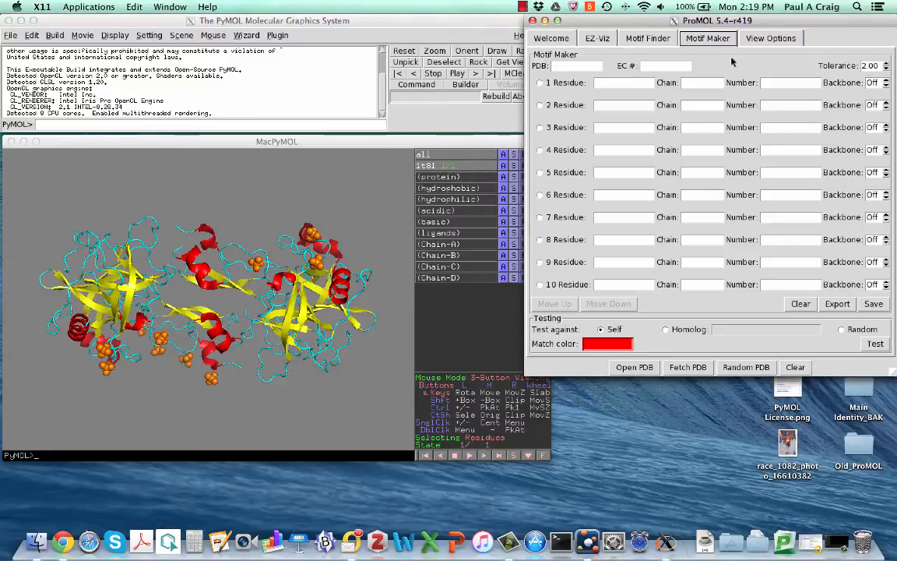
- Set the cartoon width to 2.00 in ProMOL's view options and apply it to the structure
key(Right)
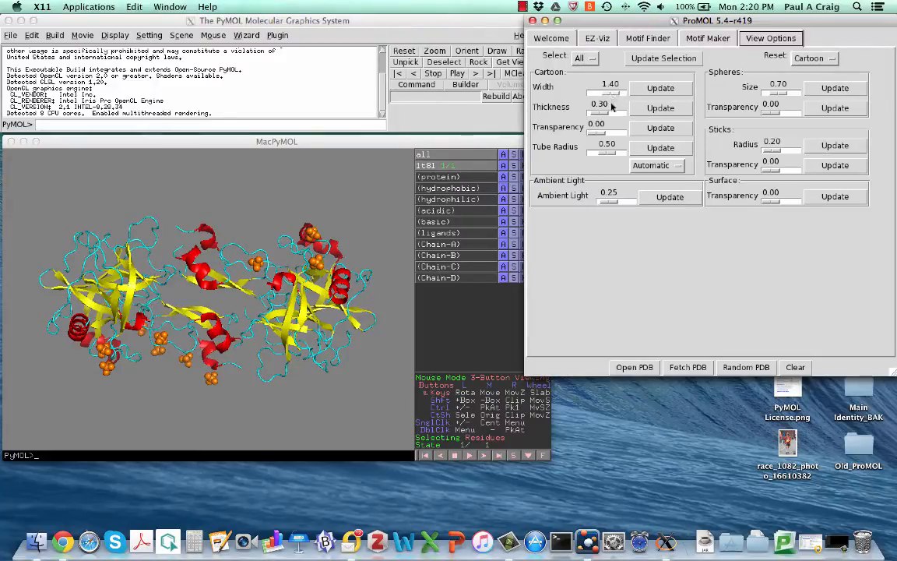
click(613, 95)
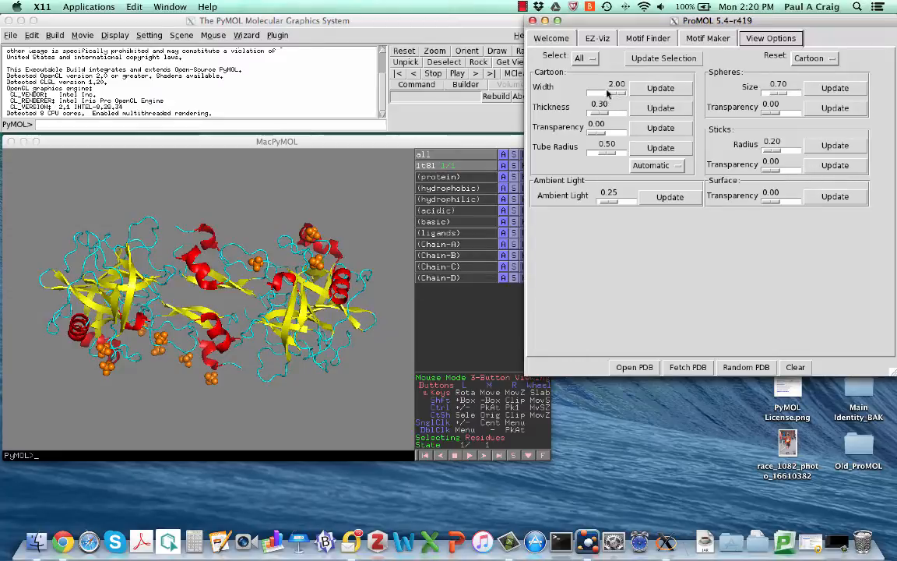
click(658, 89)
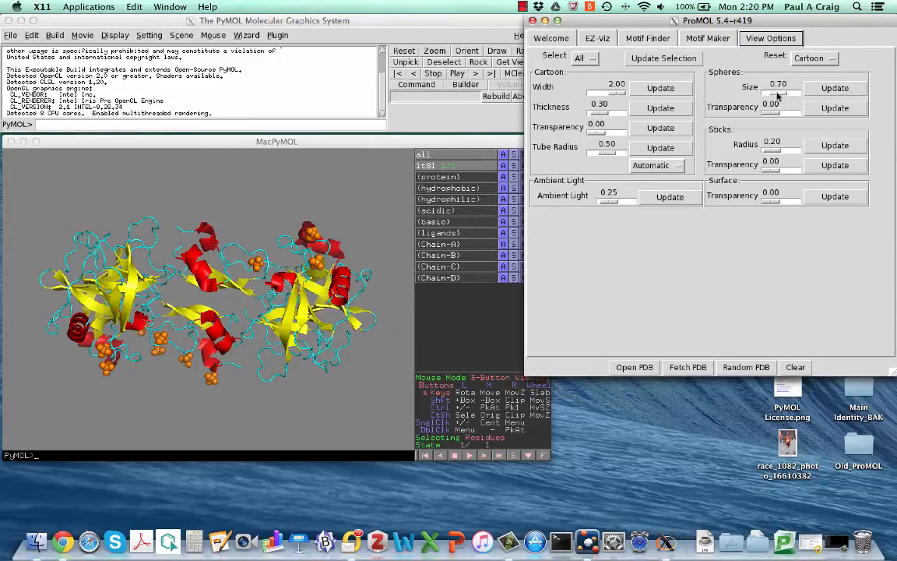
- Try a sphere size of 1.70 on the structure, and finish by applying a size of 0.35
drag(777, 94, 820, 88)
click(832, 89)
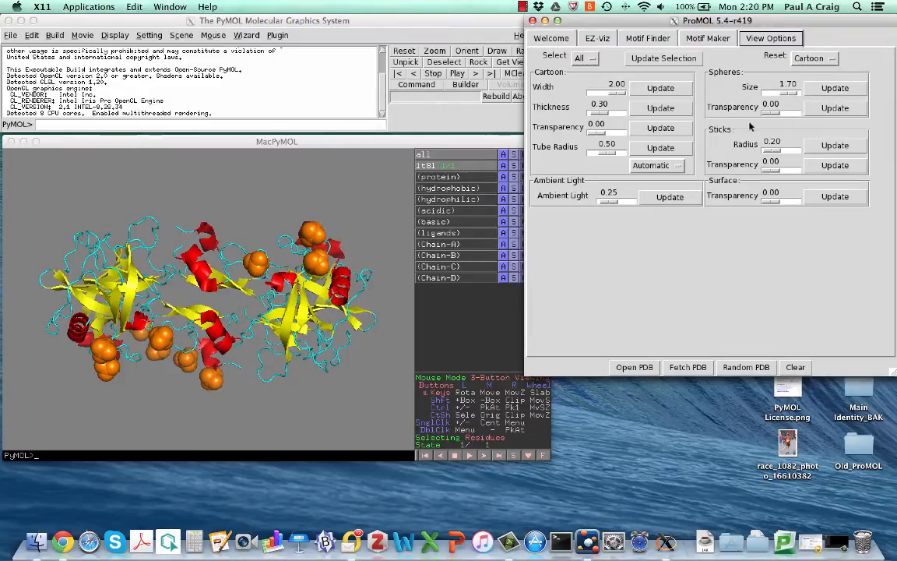
drag(788, 93, 772, 92)
click(828, 90)
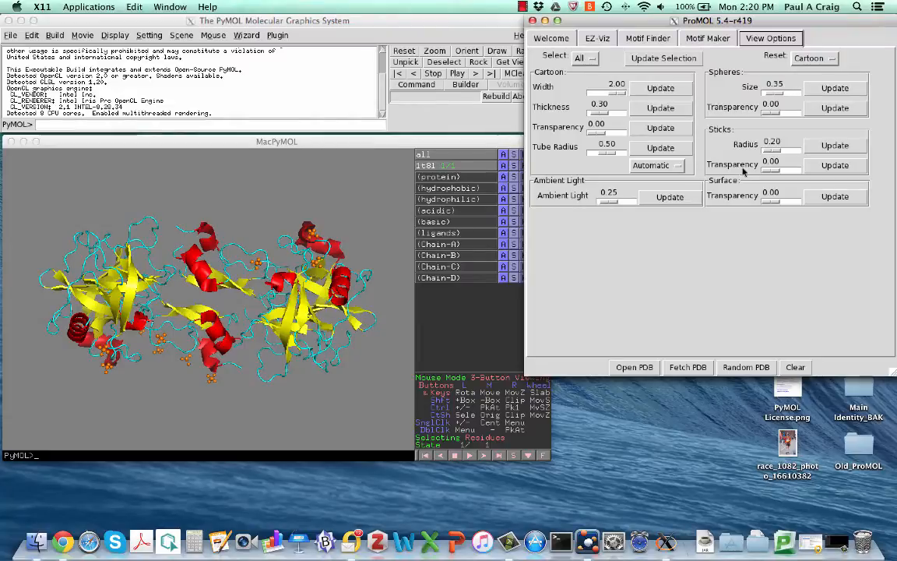